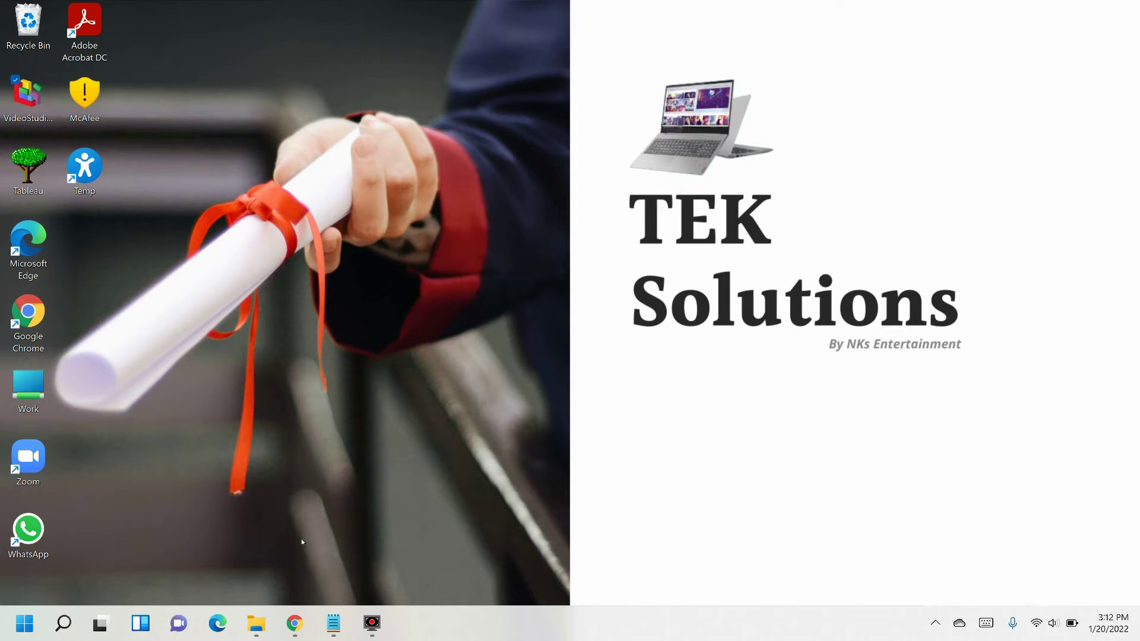
Step: Check the rw-designer.com address in Notepad, then view the Highlight Set Cursors download page in Chrome
{"action": "left_click", "coordinate": [333, 622]}
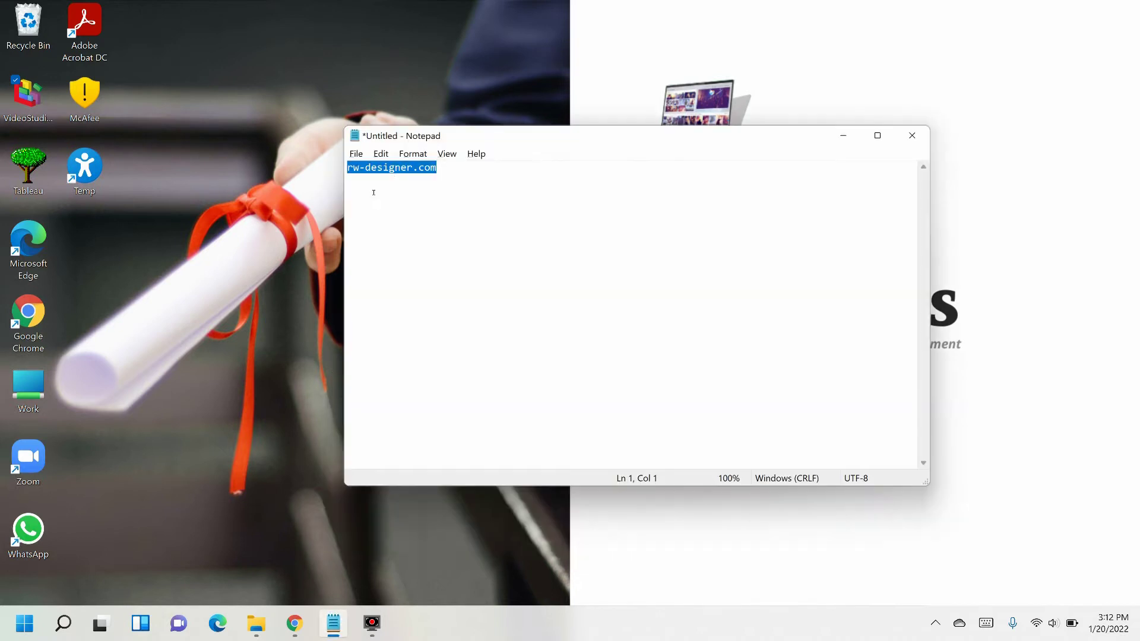
{"action": "left_click", "coordinate": [844, 138]}
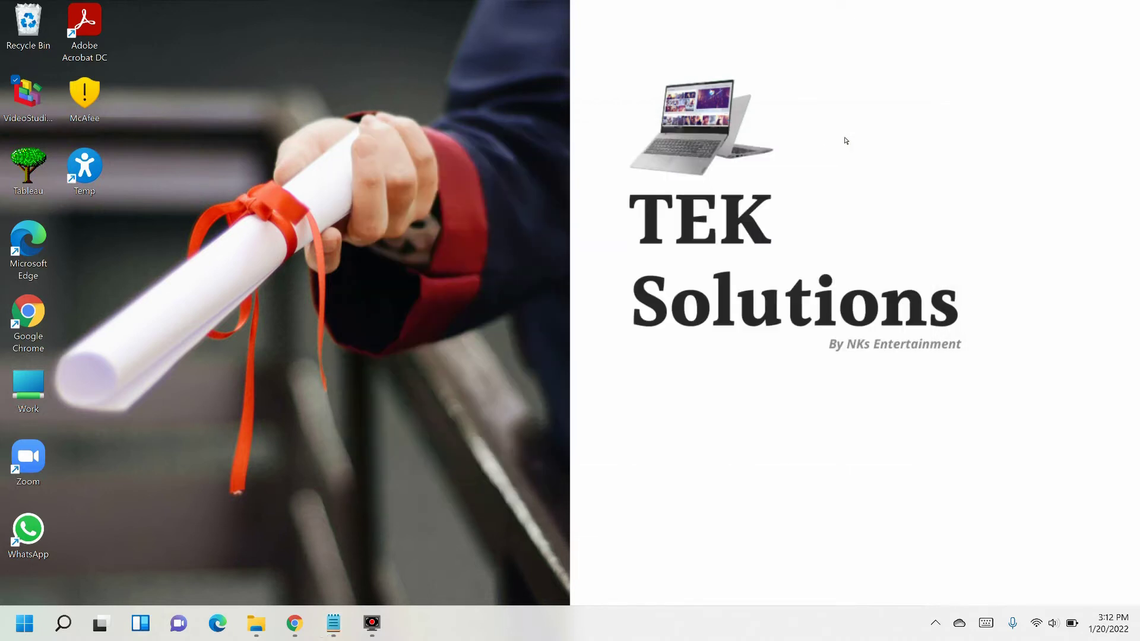
{"action": "left_click", "coordinate": [294, 632]}
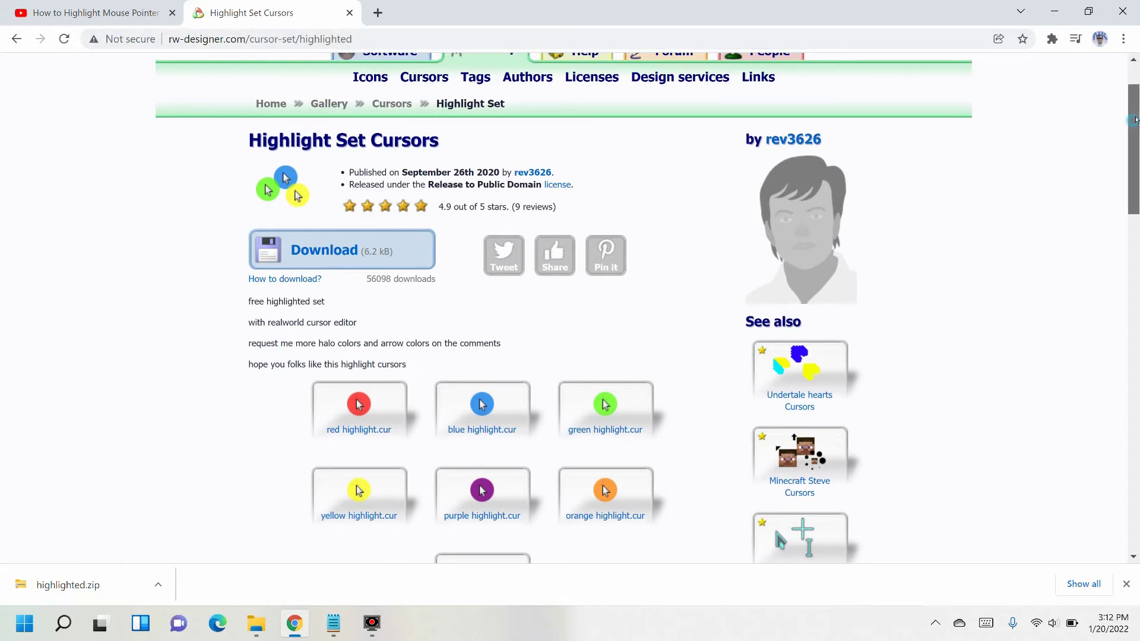
{"action": "scroll", "coordinate": [1135, 125], "scroll_direction": "up", "scroll_amount": 1}
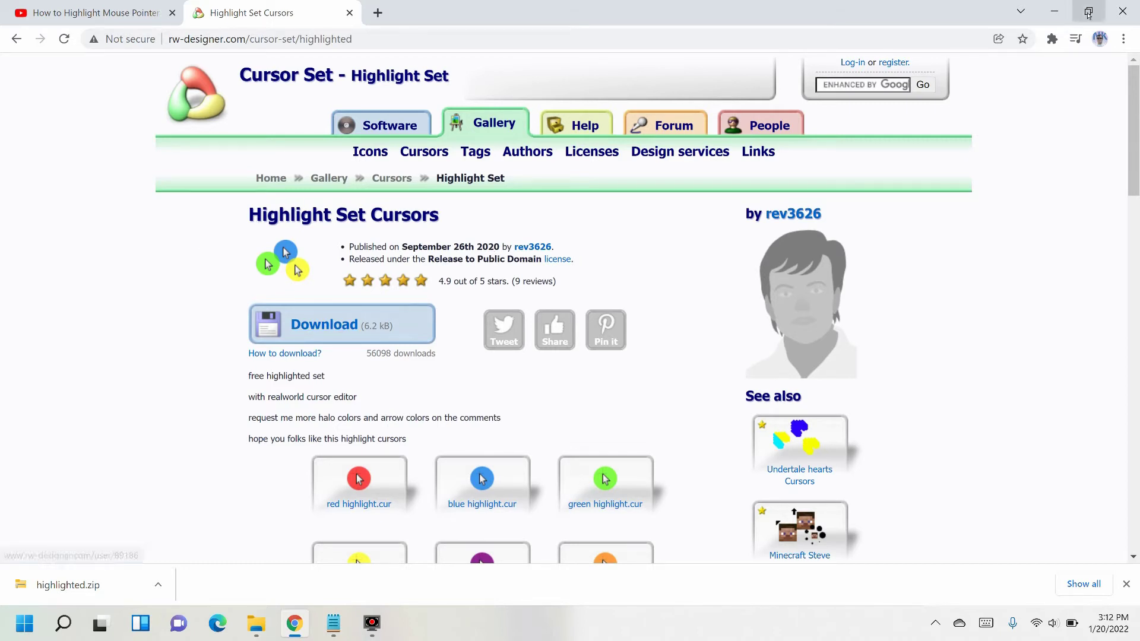
{"action": "left_click", "coordinate": [1061, 15]}
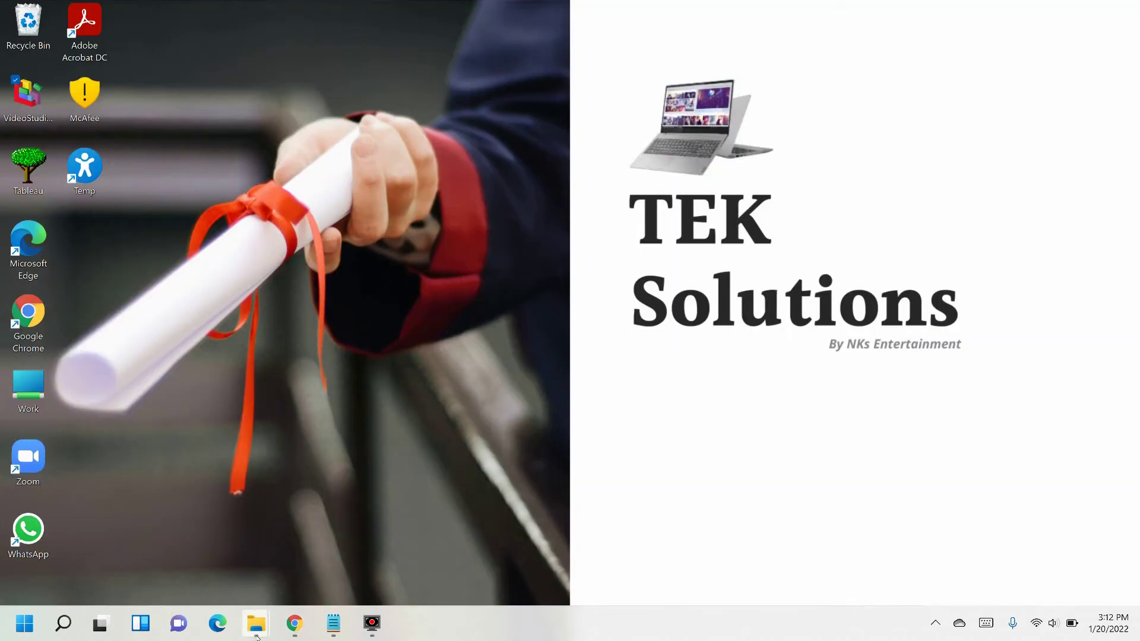
Step: View the extracted cursor files in the highlighted folder in File Explorer, then minimize the window
{"action": "mouse_move", "coordinate": [266, 633]}
{"action": "left_click", "coordinate": [195, 579]}
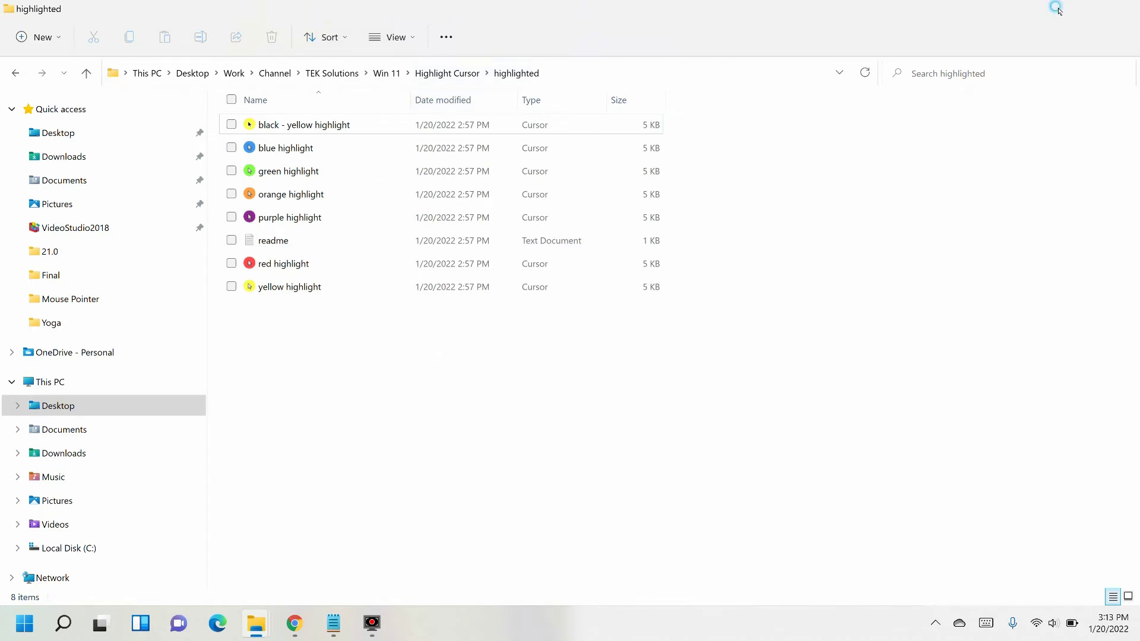
{"action": "left_click", "coordinate": [1059, 11]}
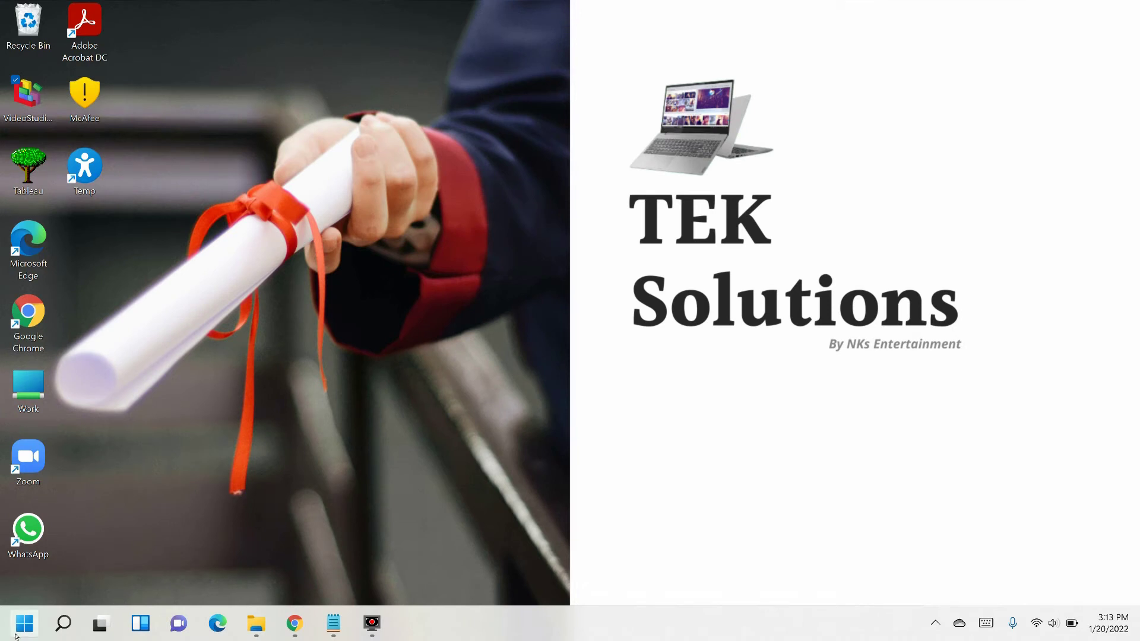
Step: Search Windows for "mouse", open Mouse settings, and bring up the pointer customization options in the additional mouse settings
{"action": "left_click", "coordinate": [24, 628]}
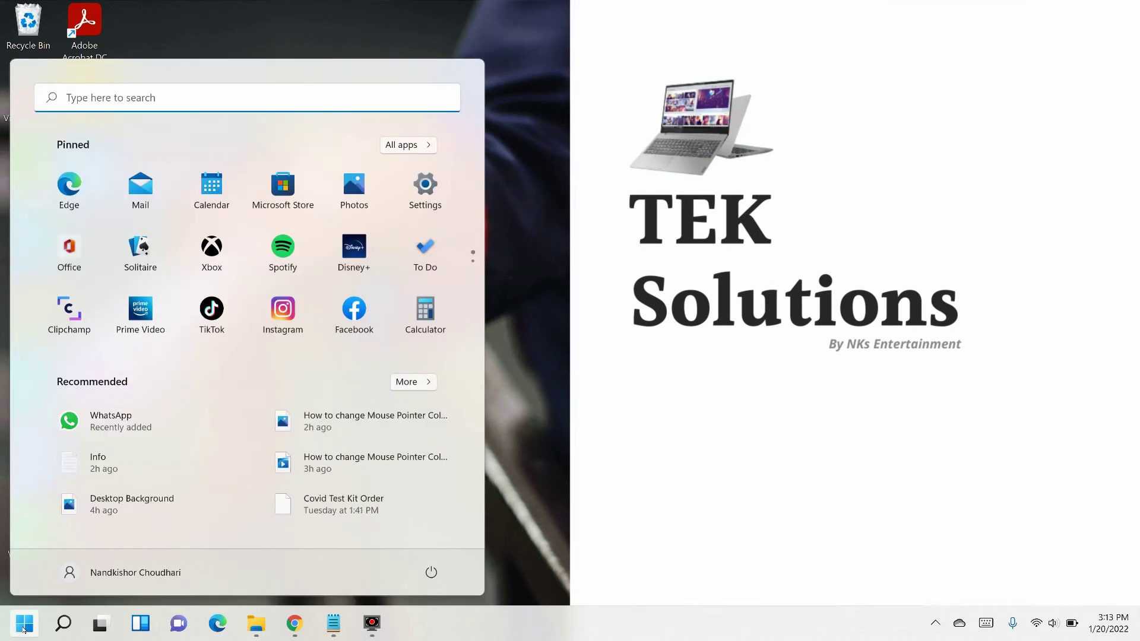
{"action": "left_click", "coordinate": [70, 623]}
{"action": "type", "text": "mouse"}
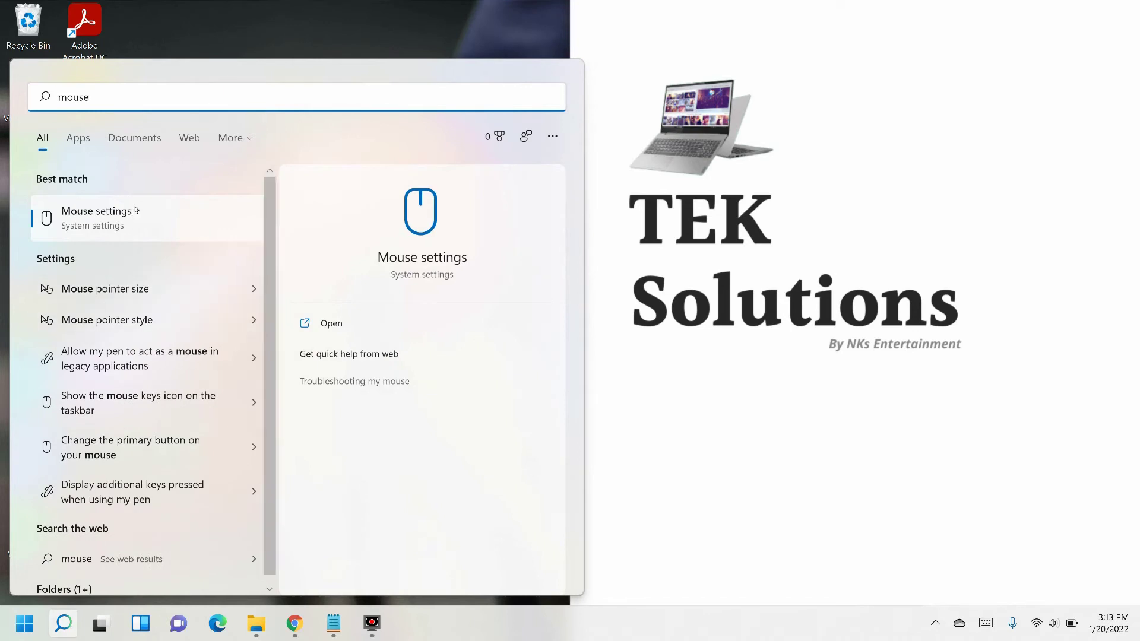
{"action": "left_click", "coordinate": [119, 218]}
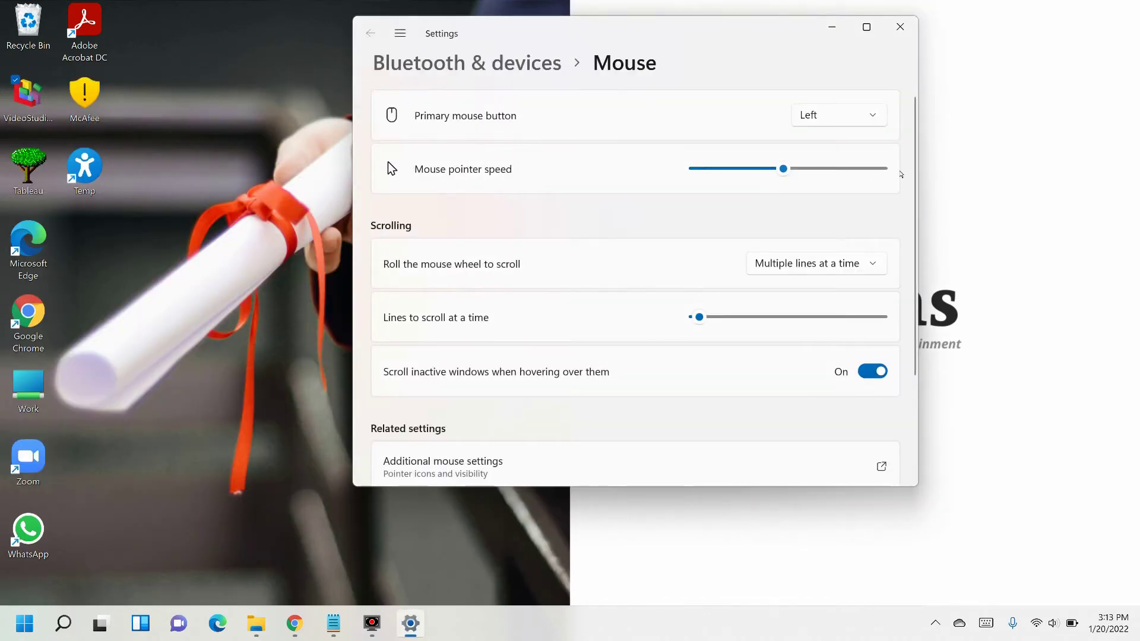
{"action": "scroll", "coordinate": [594, 332], "scroll_direction": "down", "scroll_amount": 3}
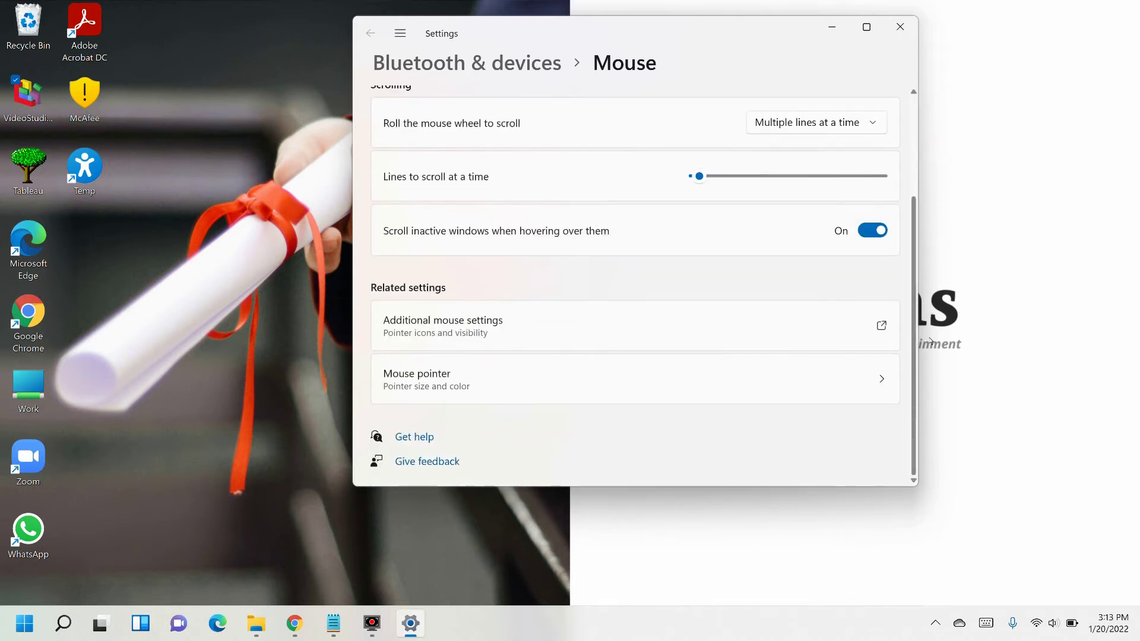
{"action": "left_click", "coordinate": [426, 335]}
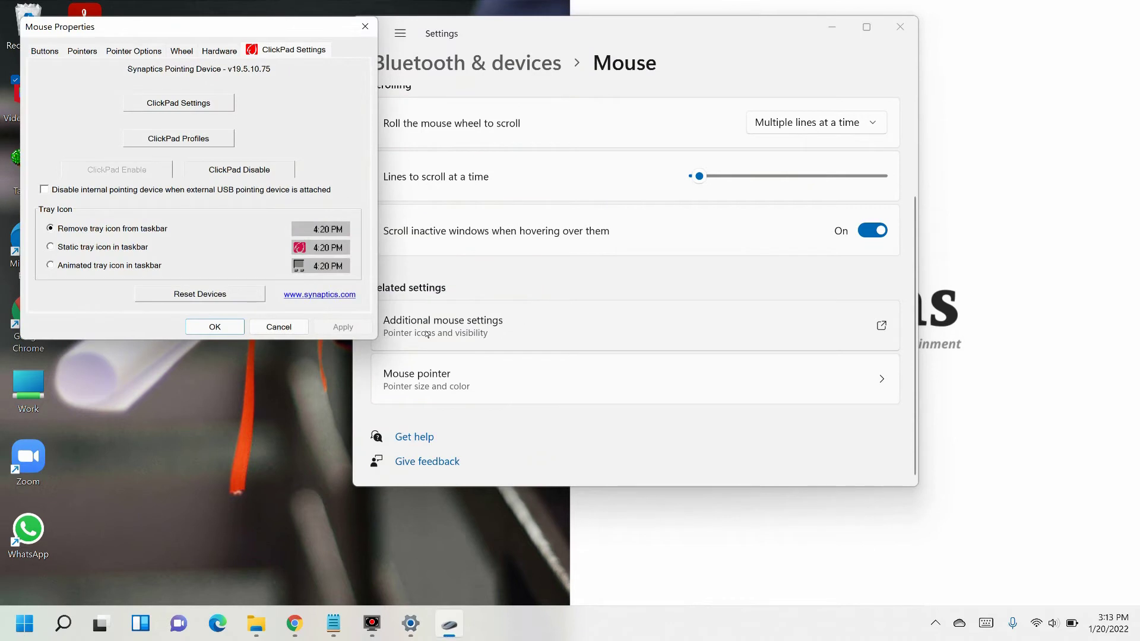
{"action": "left_click", "coordinate": [81, 57]}
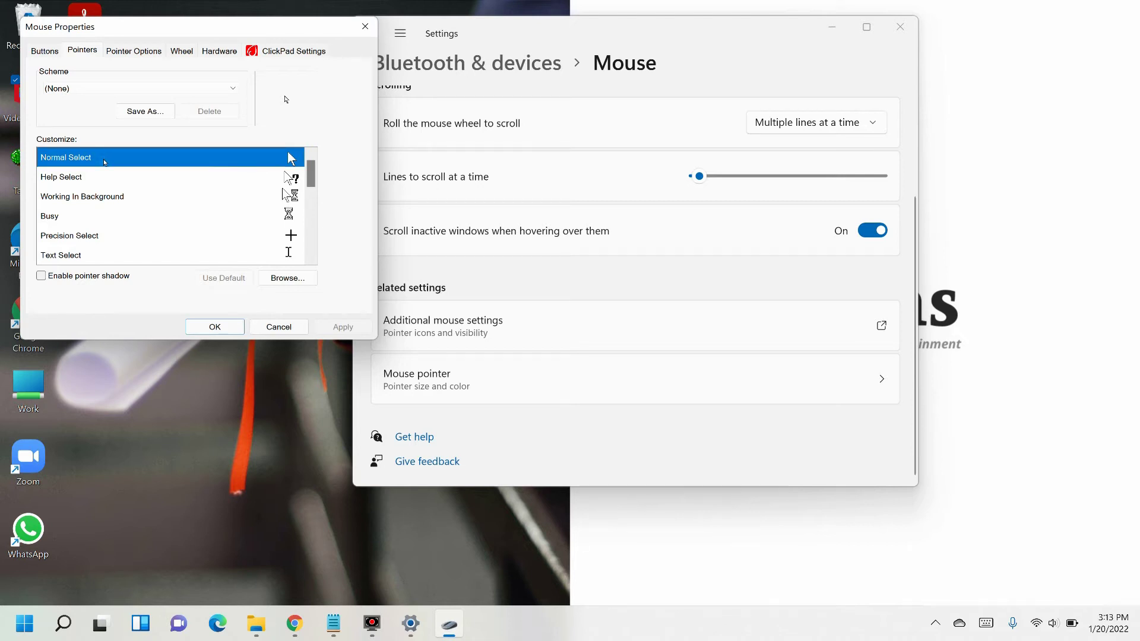
Step: Examine the cursor files in the highlighted folder and its parent Highlight Cursor folder in File Explorer, then return to Mouse Properties
{"action": "left_click", "coordinate": [256, 623]}
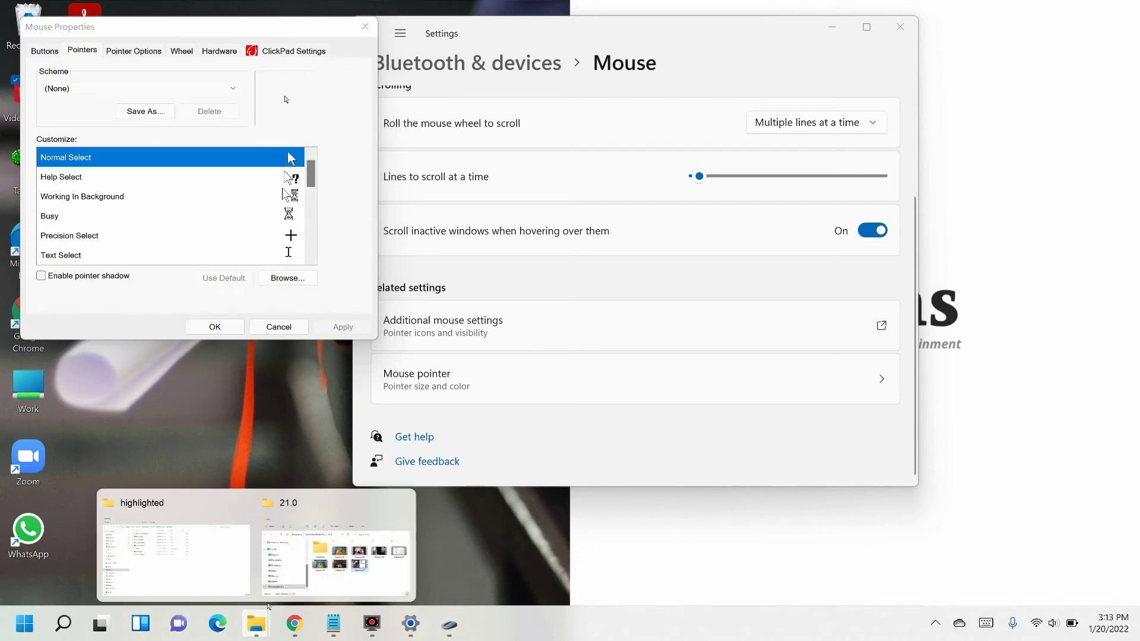
{"action": "left_click", "coordinate": [207, 553]}
{"action": "left_click", "coordinate": [300, 153]}
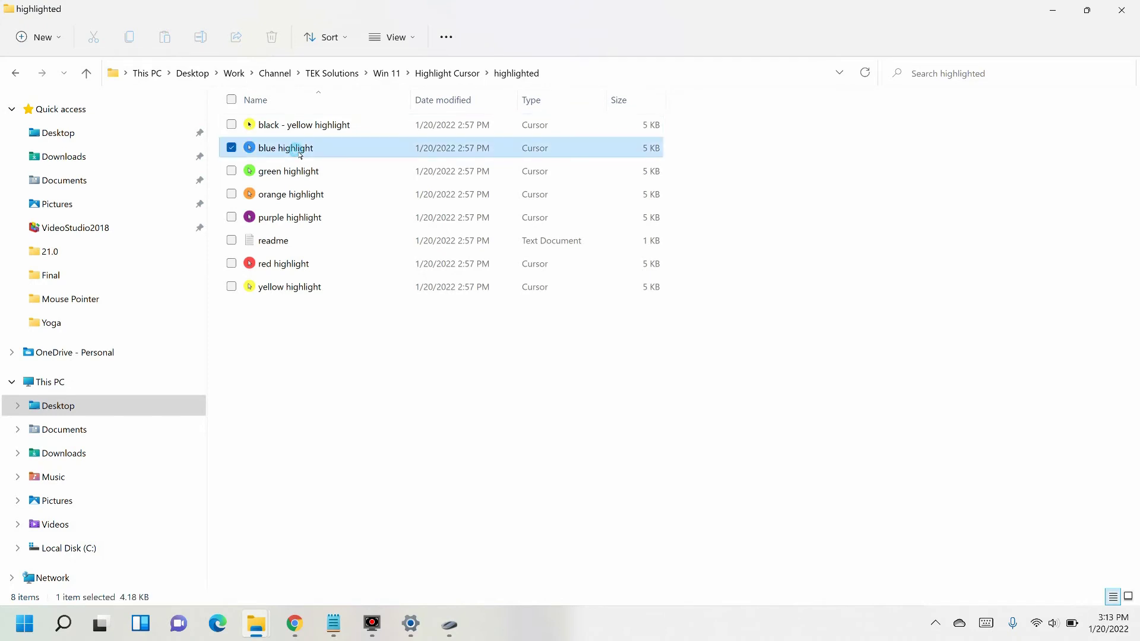
{"action": "key", "text": "Down"}
{"action": "key", "text": "Down"}
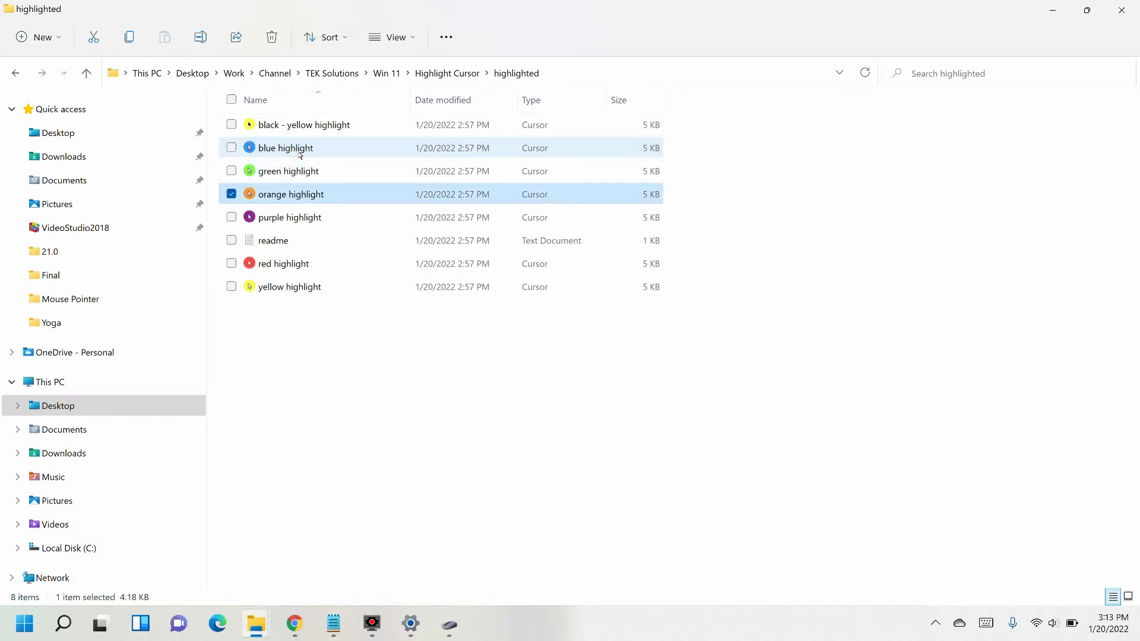
{"action": "key", "text": "Up"}
{"action": "key", "text": "Up"}
{"action": "key", "text": "Up"}
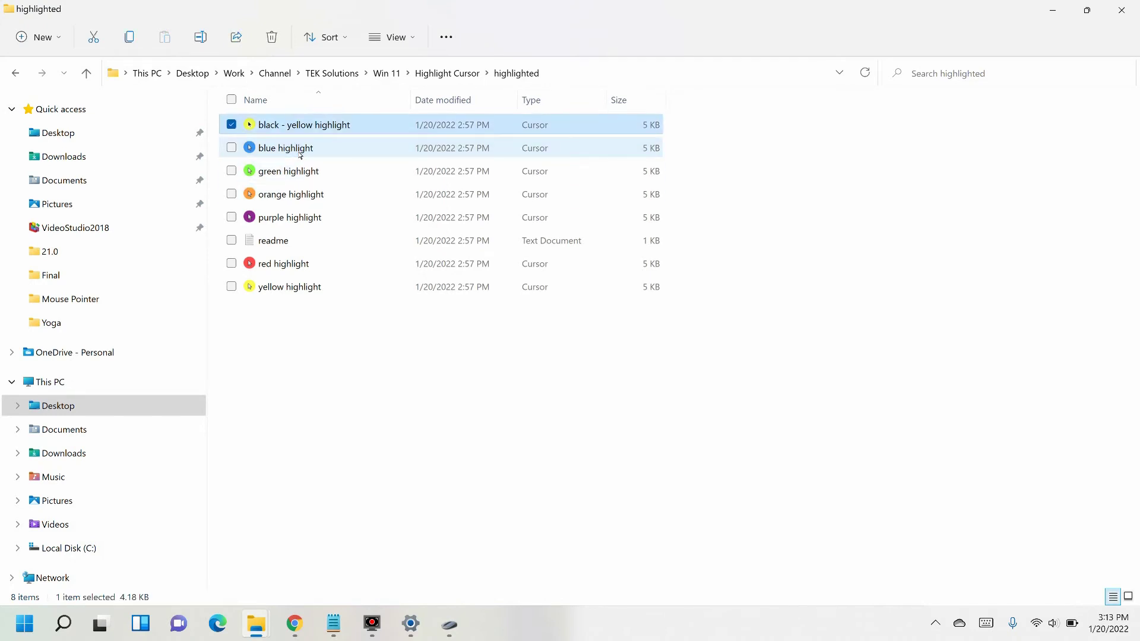
{"action": "left_click", "coordinate": [447, 73]}
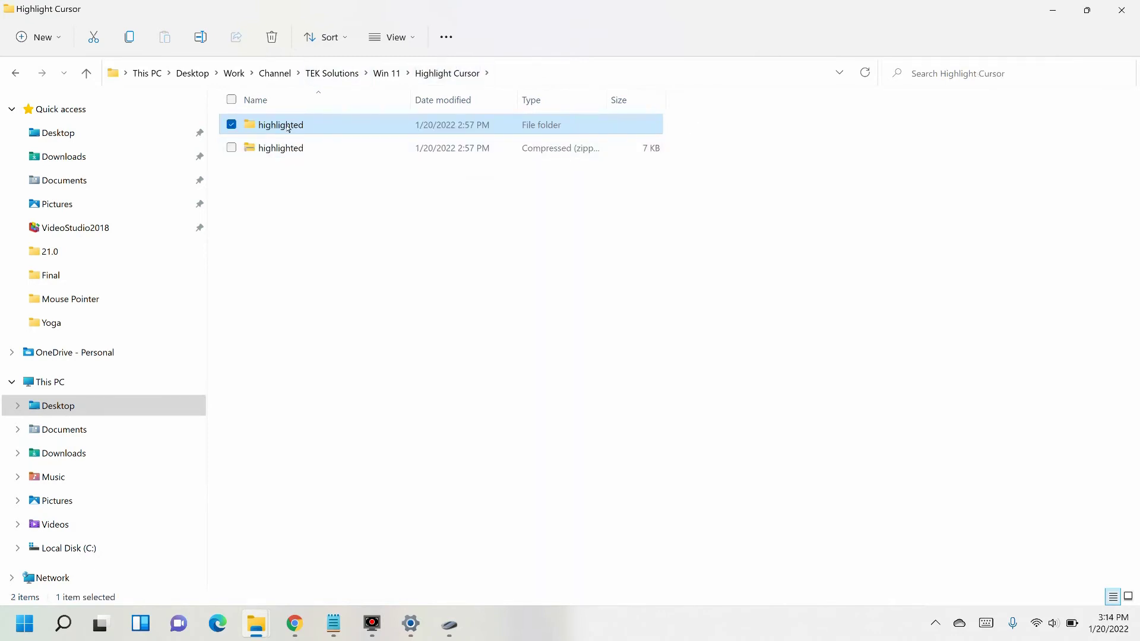
{"action": "double_click", "coordinate": [288, 126]}
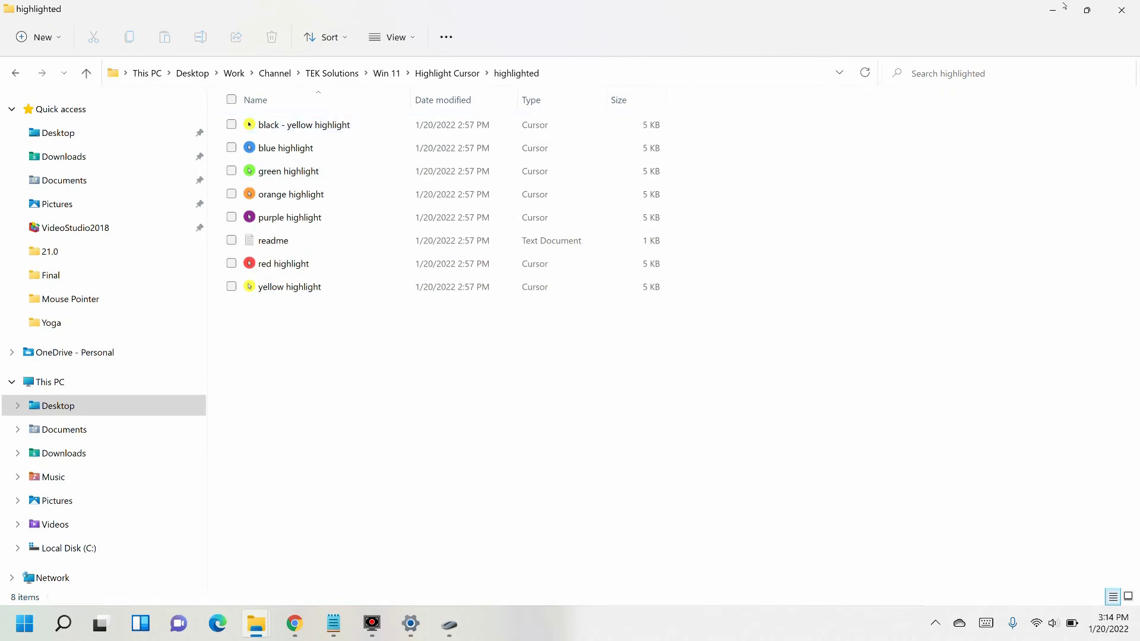
{"action": "left_click", "coordinate": [1048, 13]}
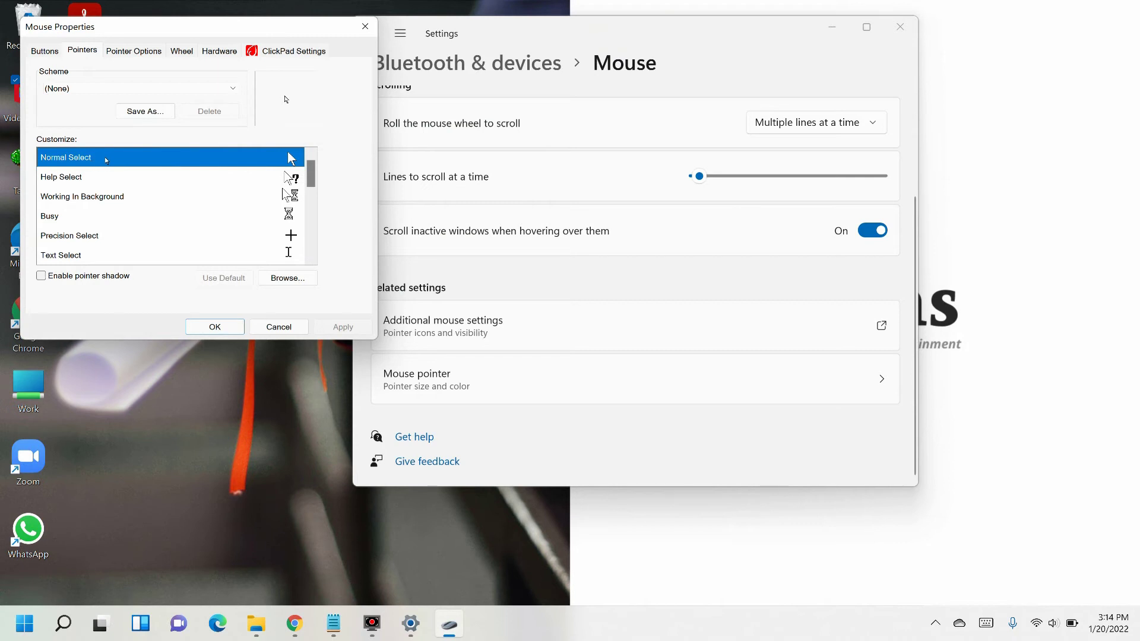
Step: Assign the green highlight cursor from the highlighted folder on the Desktop's Work path to Normal Select and apply it
{"action": "left_click", "coordinate": [287, 279]}
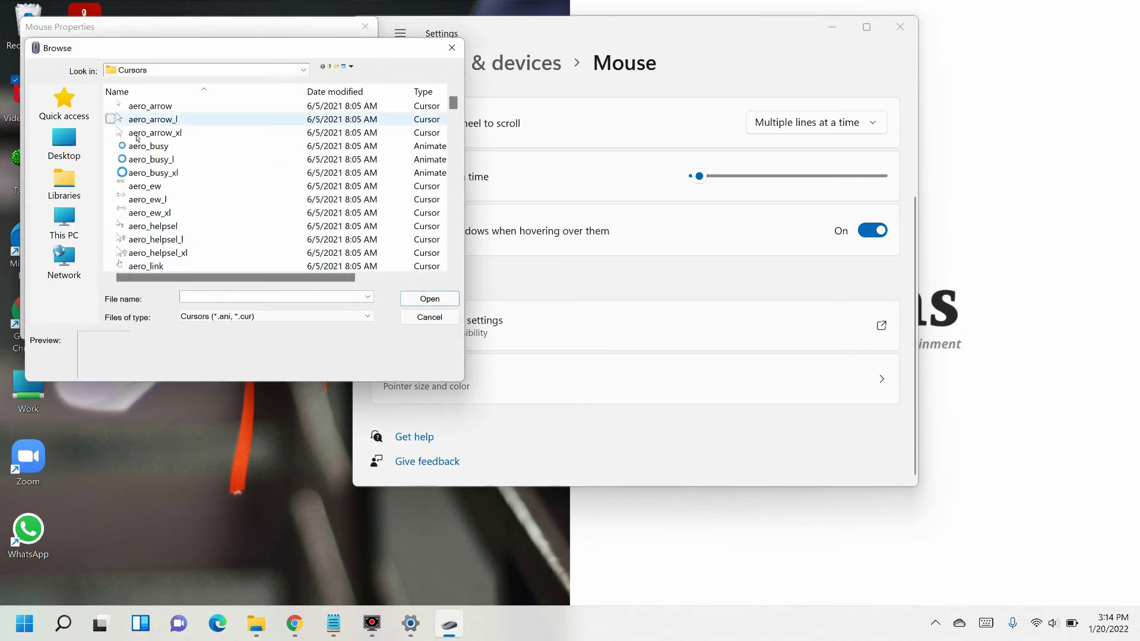
{"action": "left_click", "coordinate": [74, 142]}
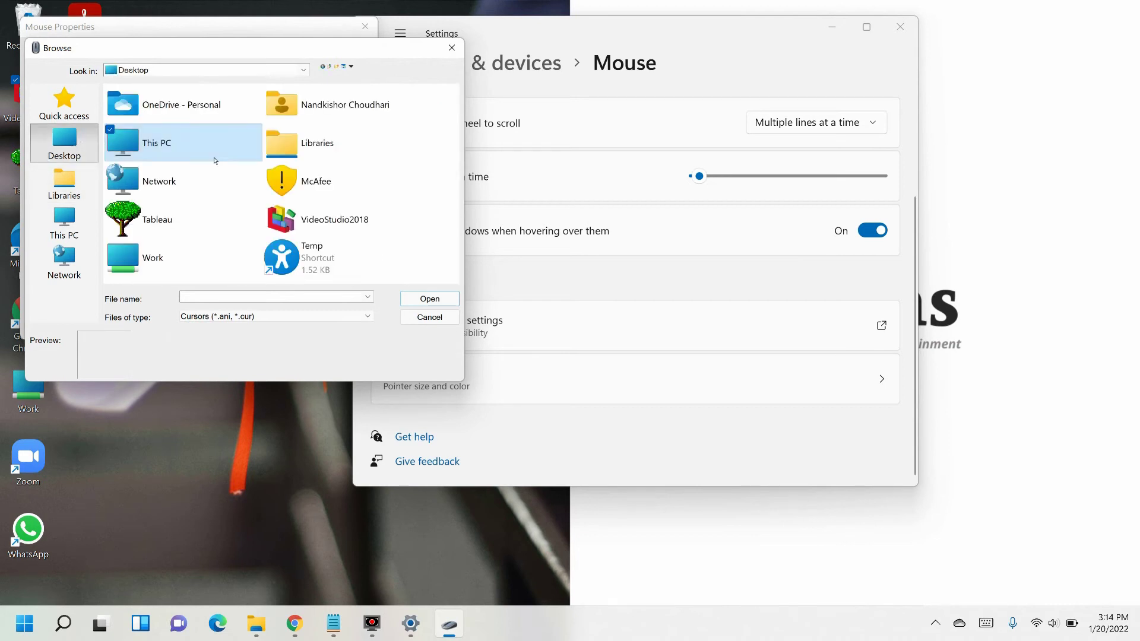
{"action": "double_click", "coordinate": [153, 256]}
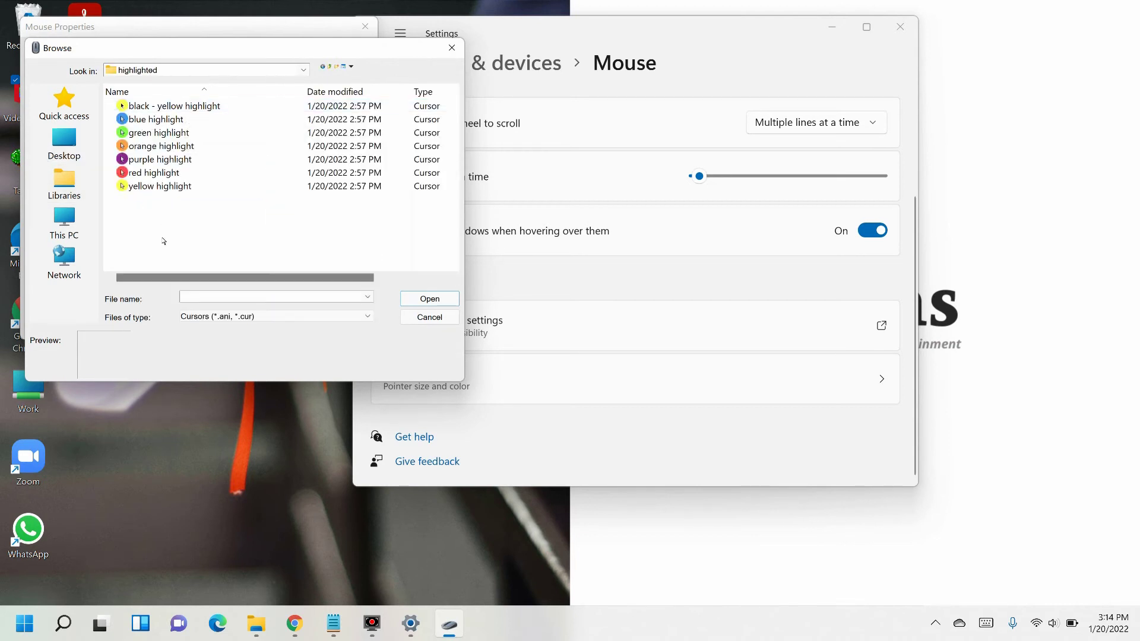
{"action": "left_click", "coordinate": [169, 133]}
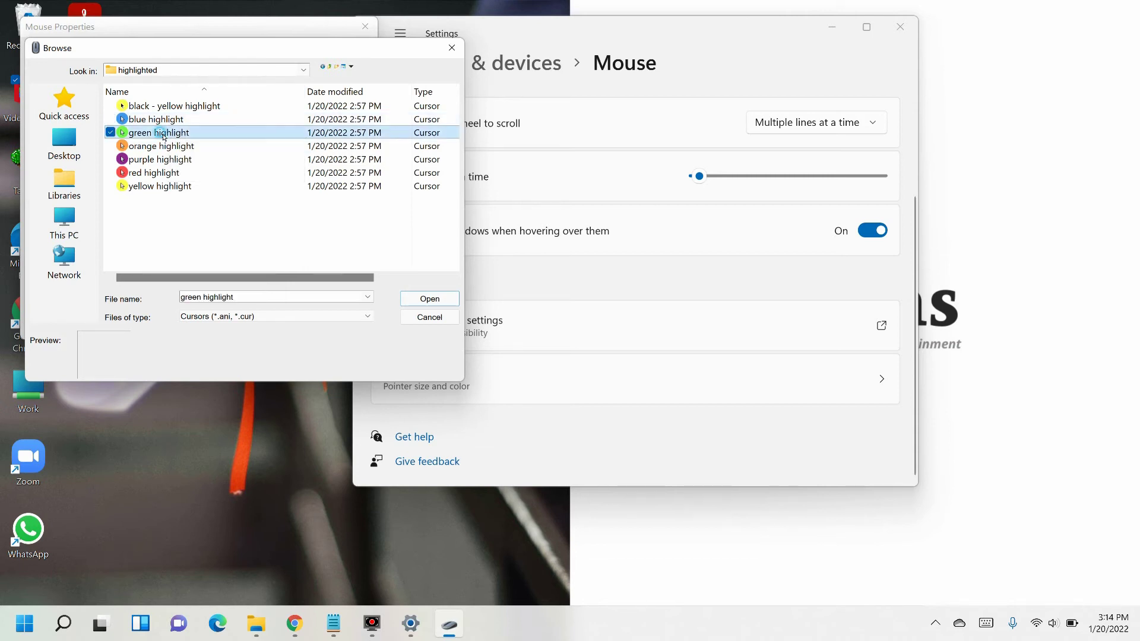
{"action": "left_click", "coordinate": [429, 299]}
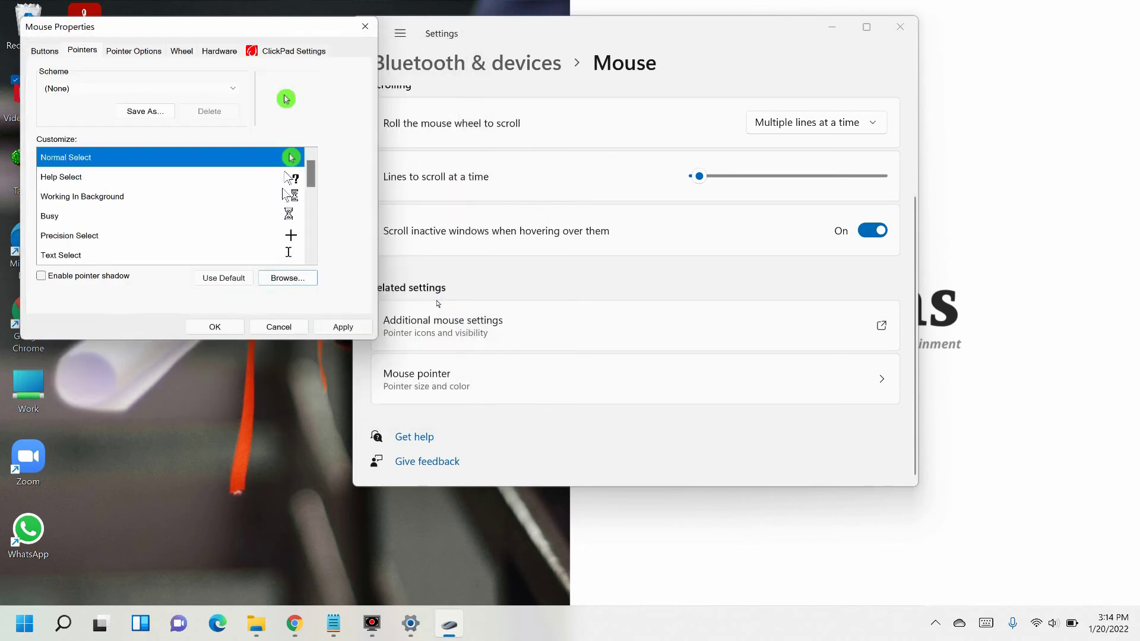
{"action": "left_click", "coordinate": [340, 326]}
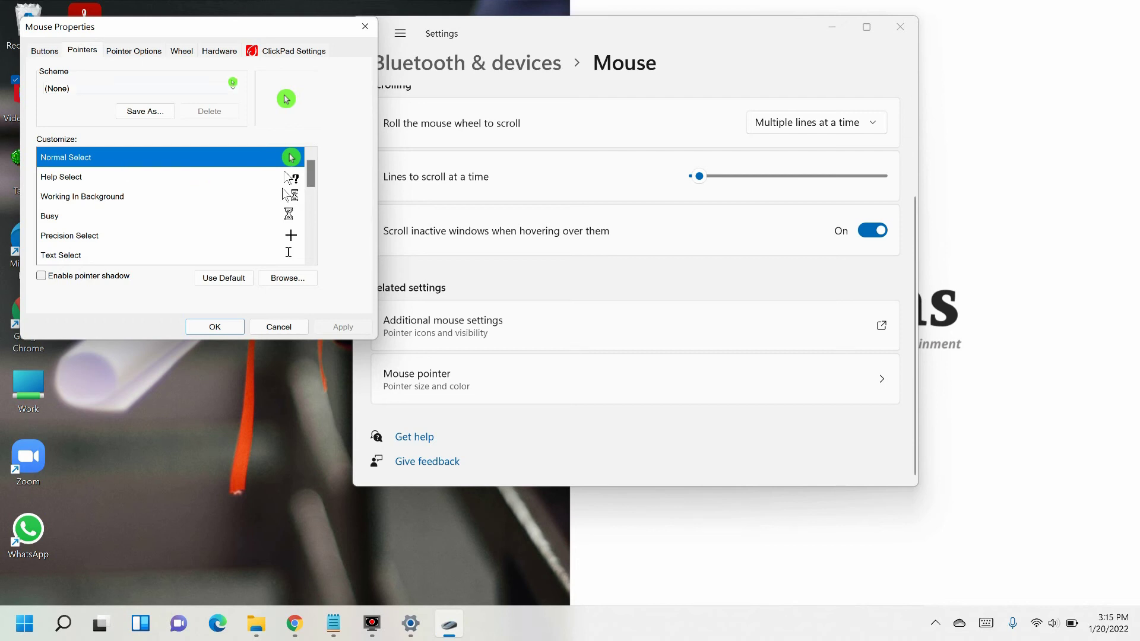
Step: Reset the pointer scheme to (None) and apply it to remove the green highlight cursor
{"action": "left_click", "coordinate": [237, 90]}
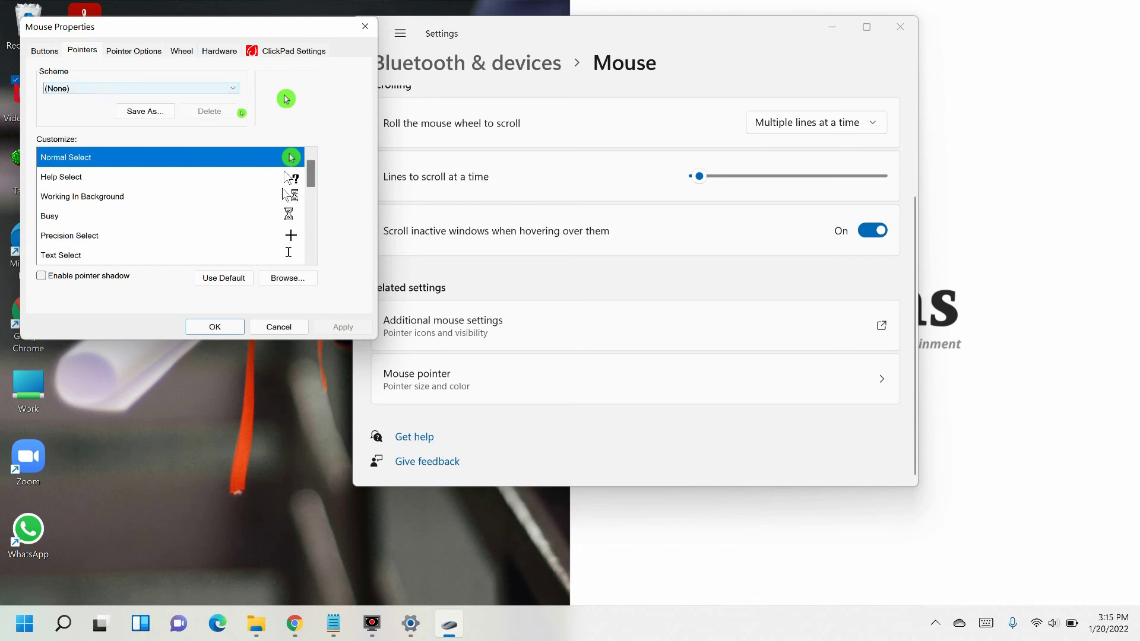
{"action": "left_click", "coordinate": [232, 89]}
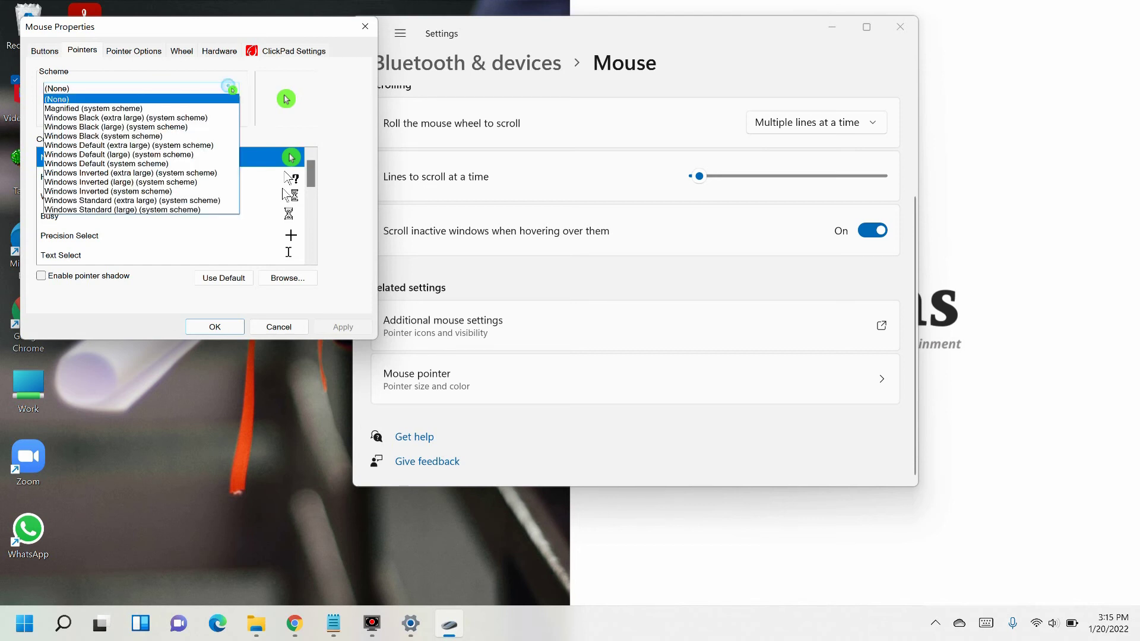
{"action": "left_click", "coordinate": [173, 100]}
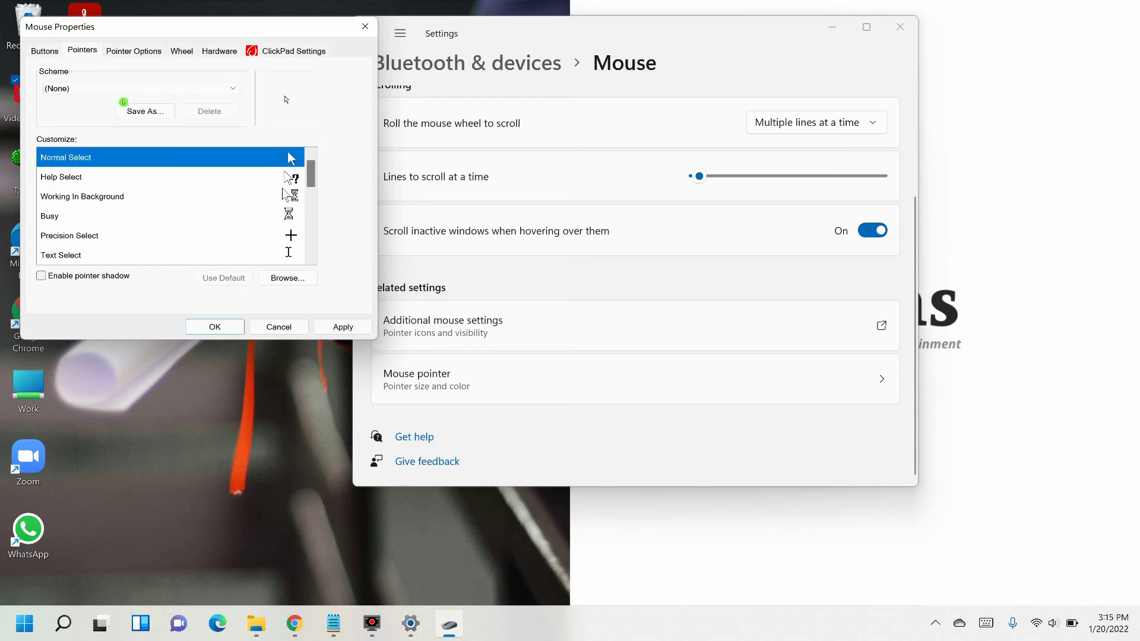
{"action": "left_click", "coordinate": [346, 328]}
{"action": "left_click", "coordinate": [237, 89]}
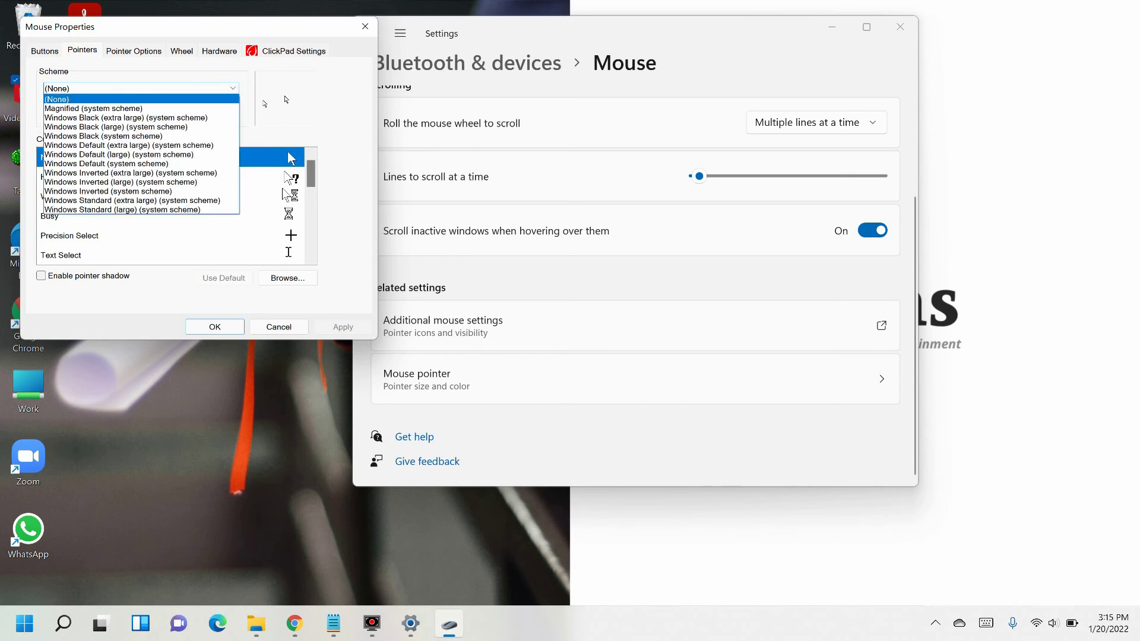
{"action": "left_click", "coordinate": [262, 104]}
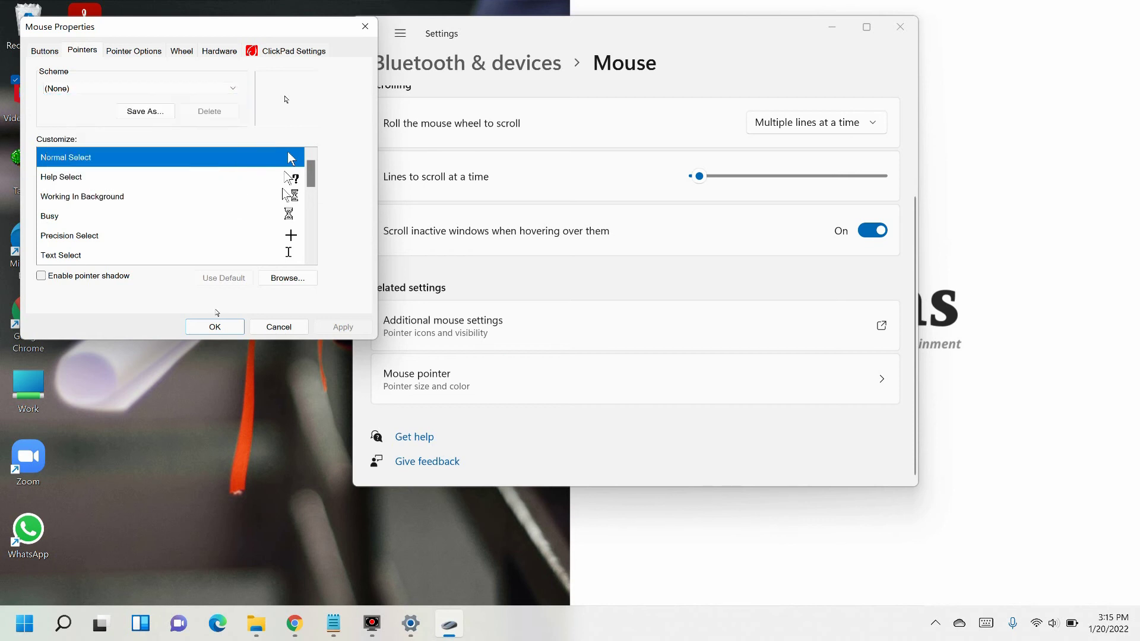
Step: Assign the red highlight cursor to Normal Select, apply and confirm the change, and minimize Settings
{"action": "left_click", "coordinate": [286, 279]}
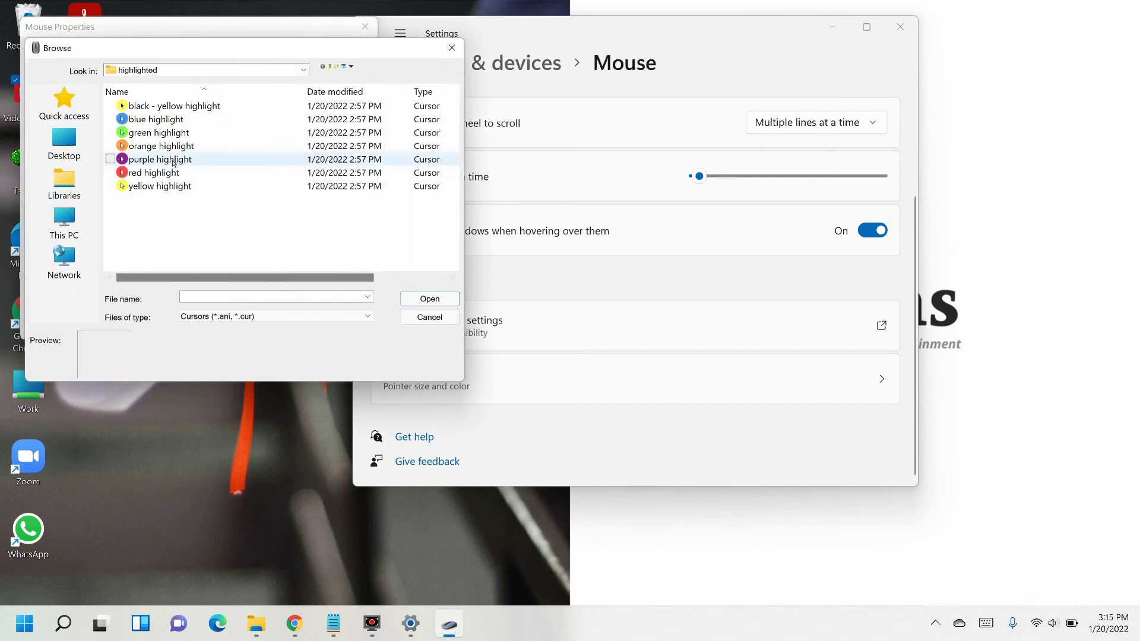
{"action": "left_click", "coordinate": [169, 175]}
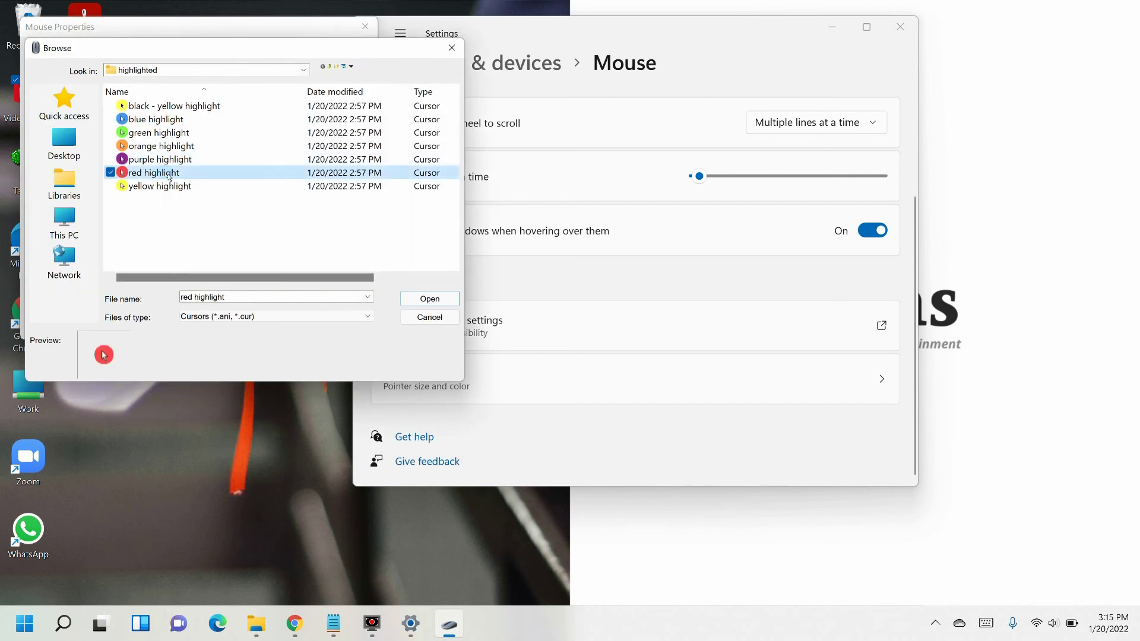
{"action": "left_click", "coordinate": [445, 297]}
{"action": "left_click", "coordinate": [357, 333]}
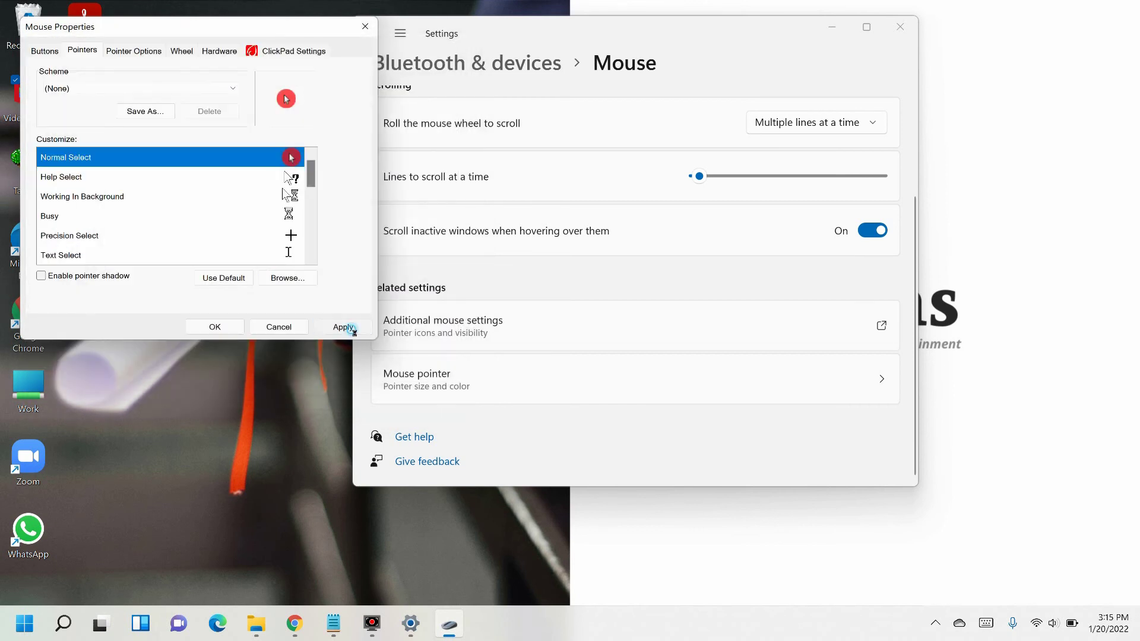
{"action": "left_click", "coordinate": [221, 327]}
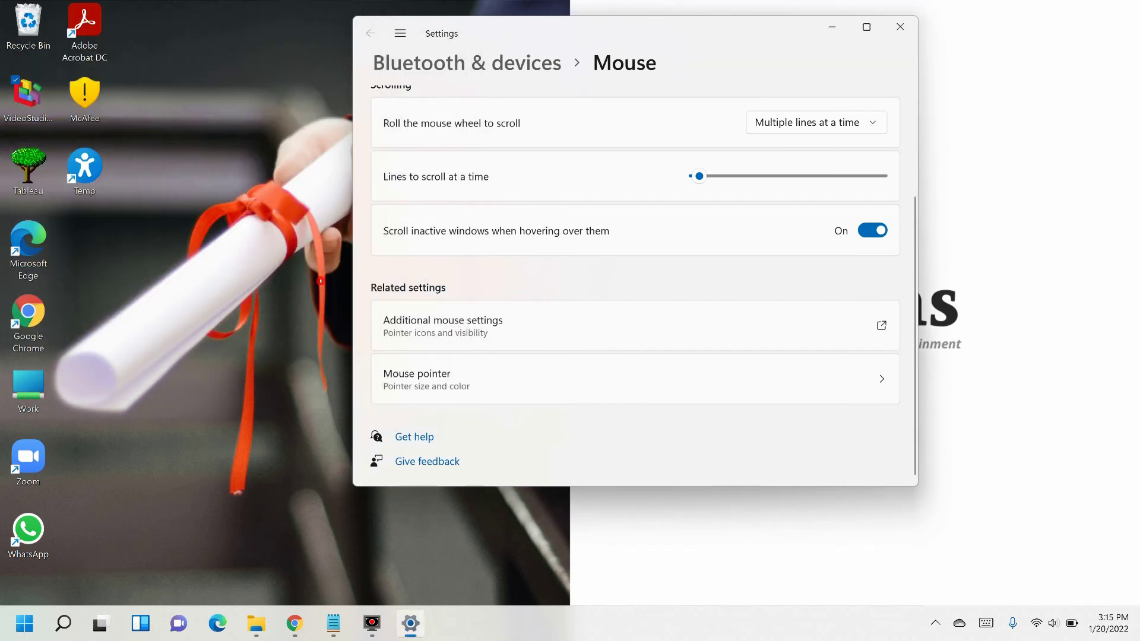
{"action": "left_click", "coordinate": [839, 31]}
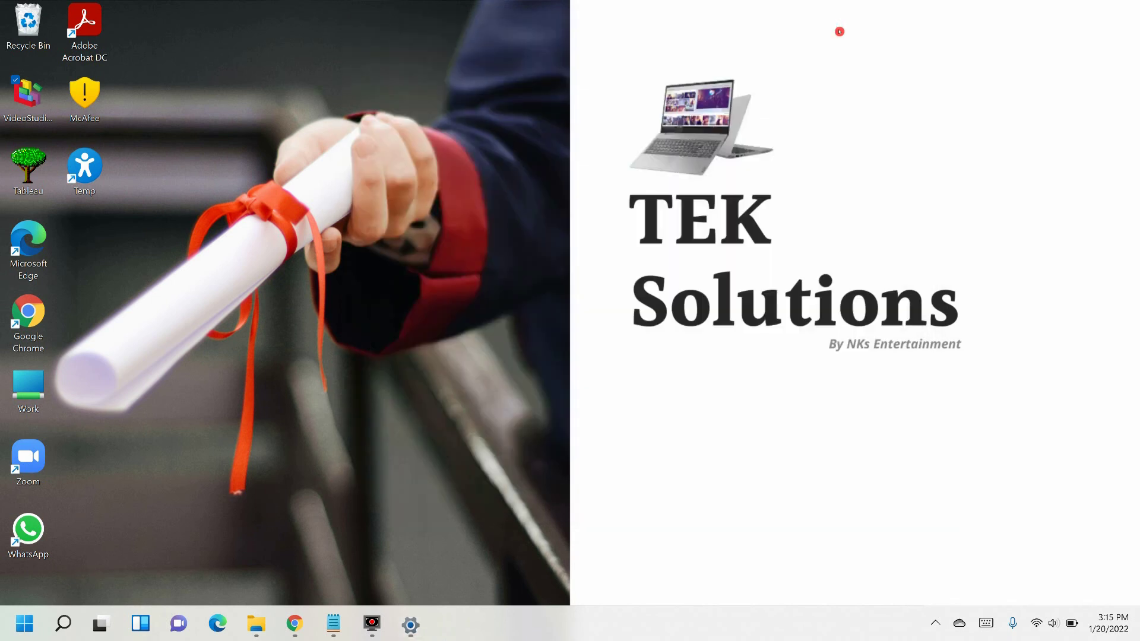